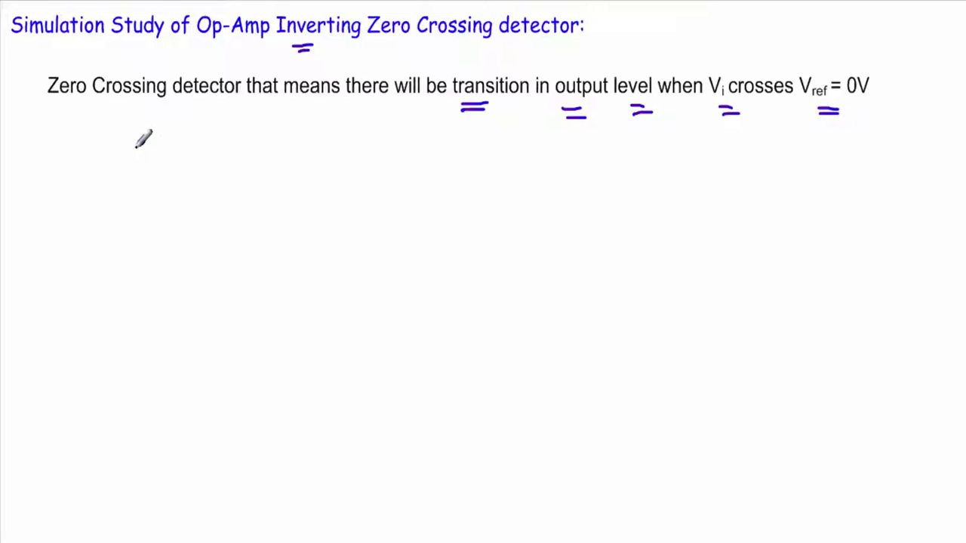
- Start the handwritten input voltage label 'Vi' below the underlined definition
left_click(151, 148)
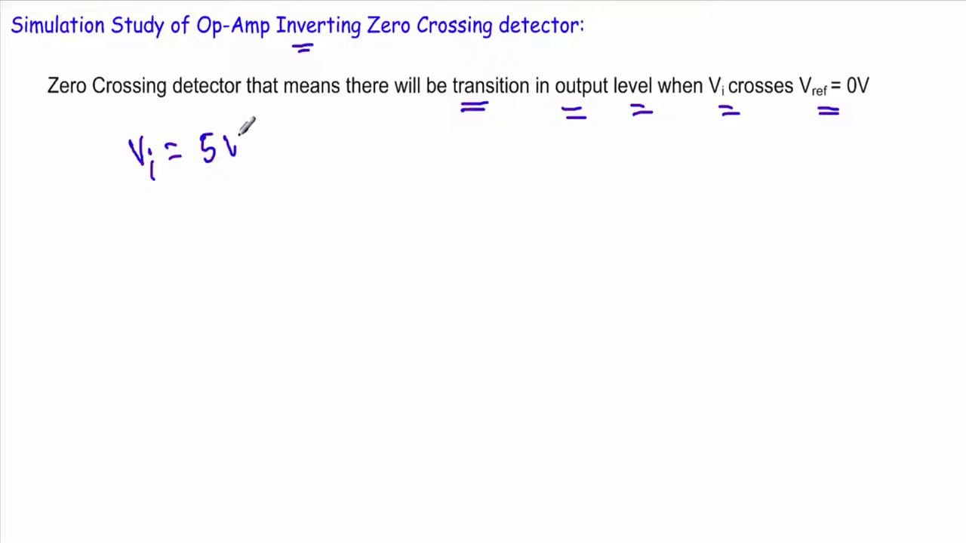
- Write 'Vrms = 3.54V' below the input value
mouse_move(170, 203)
left_mouse_down()
mouse_move(189, 221)
mouse_move(208, 227)
mouse_move(255, 214)
left_mouse_up()
mouse_move(244, 221)
left_mouse_down()
mouse_move(304, 212)
mouse_move(318, 194)
mouse_move(330, 220)
left_mouse_up()
left_click(292, 219)
mouse_move(338, 198)
left_mouse_down()
mouse_move(342, 220)
mouse_move(347, 198)
left_mouse_up()
- Write the peak formula 'Vi = √2 x 3.54(Vm) = 5V' to the right
mouse_move(372, 139)
left_mouse_down()
mouse_move(397, 172)
mouse_move(397, 151)
mouse_move(426, 144)
left_mouse_up()
mouse_move(412, 160)
left_mouse_down()
mouse_move(451, 166)
mouse_move(472, 142)
mouse_move(467, 157)
mouse_move(501, 162)
left_mouse_up()
mouse_move(501, 148)
left_mouse_down()
mouse_move(489, 162)
mouse_move(532, 152)
mouse_move(519, 166)
left_mouse_up()
left_click(550, 160)
mouse_move(567, 140)
left_mouse_down()
mouse_move(587, 160)
mouse_move(591, 144)
mouse_move(614, 143)
left_mouse_up()
left_click_drag(618, 151, 628, 159)
left_click_drag(629, 140, 634, 165)
left_click_drag(443, 219, 458, 219)
left_click_drag(448, 231, 476, 232)
mouse_move(479, 205)
left_mouse_down()
mouse_move(491, 202)
mouse_move(501, 233)
mouse_move(507, 212)
left_mouse_up()
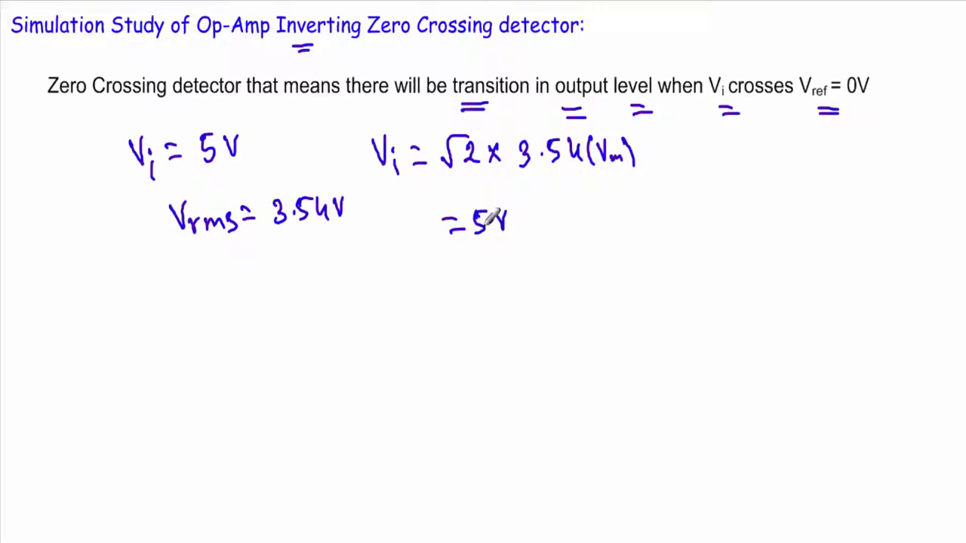
- Write 'Vref = 0V' and circle it, then begin the Vi condition at left
mouse_move(385, 268)
left_mouse_down()
mouse_move(397, 289)
mouse_move(398, 266)
left_mouse_up()
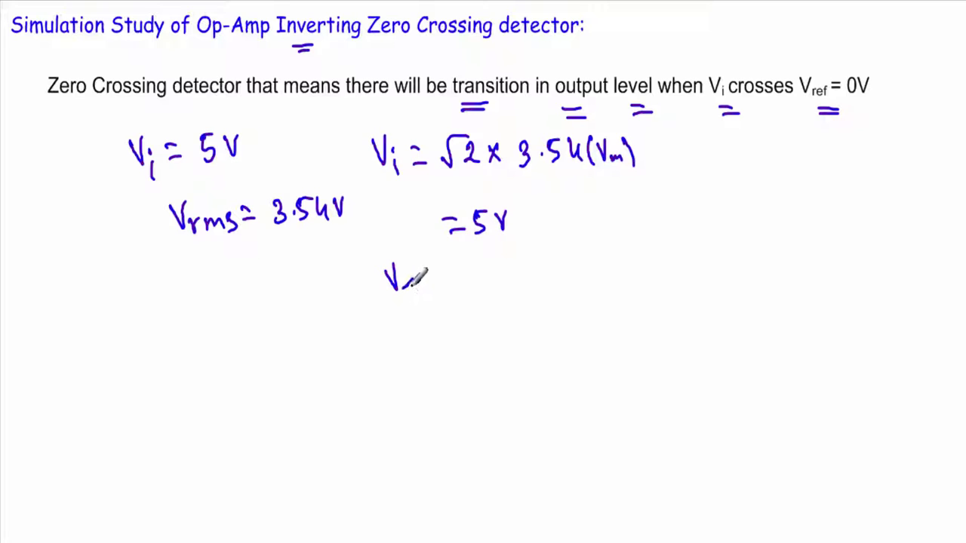
mouse_move(405, 281)
left_mouse_down()
mouse_move(431, 276)
mouse_move(428, 293)
mouse_move(452, 268)
mouse_move(501, 257)
left_mouse_up()
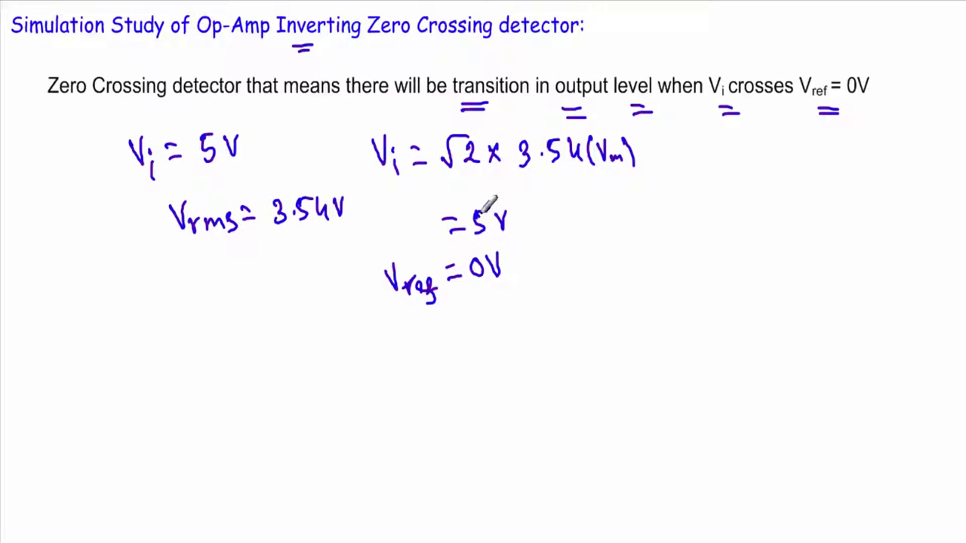
mouse_move(516, 262)
left_mouse_down()
mouse_move(473, 247)
mouse_move(388, 251)
mouse_move(409, 298)
mouse_move(480, 301)
mouse_move(506, 255)
left_mouse_up()
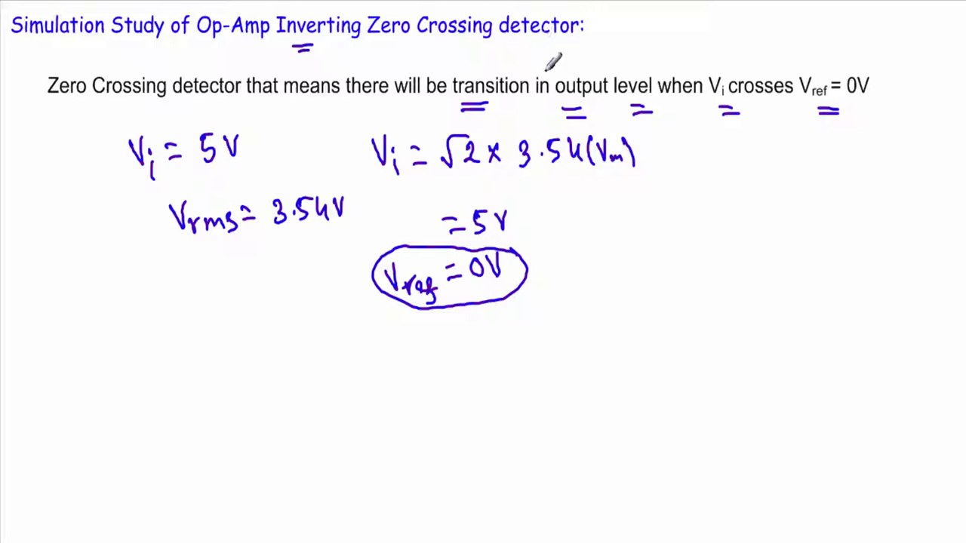
mouse_move(130, 344)
left_mouse_down()
mouse_move(144, 364)
mouse_move(148, 339)
mouse_move(160, 374)
mouse_move(168, 340)
mouse_move(187, 352)
mouse_move(186, 368)
mouse_move(202, 347)
left_mouse_up()
- Write 'Vi>0, Vo = -Vsat ≃ -VEE = -14V'
left_click(221, 361)
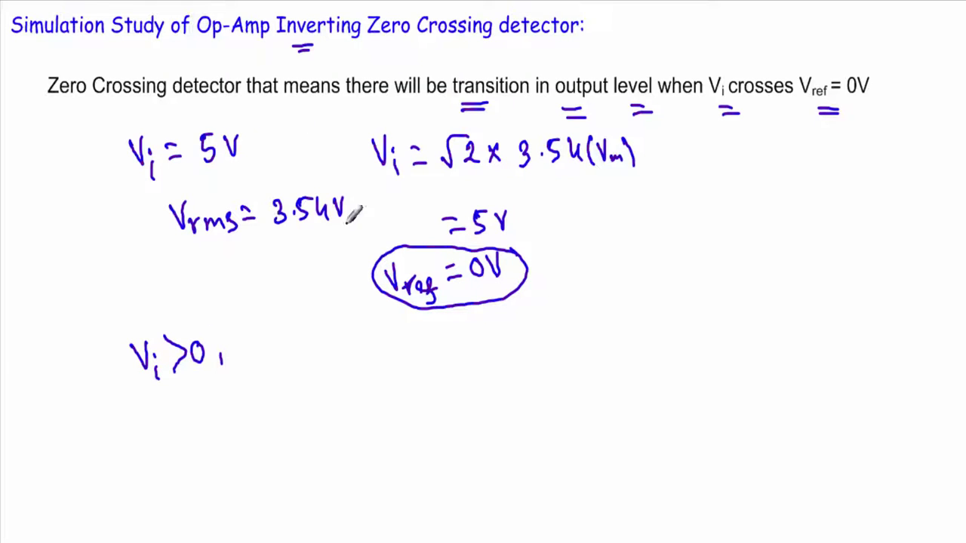
mouse_move(251, 335)
left_mouse_down()
mouse_move(259, 357)
mouse_move(265, 343)
mouse_move(278, 355)
mouse_move(312, 338)
mouse_move(297, 334)
mouse_move(342, 347)
left_mouse_up()
mouse_move(347, 334)
left_mouse_down()
mouse_move(376, 356)
mouse_move(386, 339)
mouse_move(393, 355)
mouse_move(412, 335)
mouse_move(438, 343)
mouse_move(420, 330)
mouse_move(438, 323)
mouse_move(452, 338)
mouse_move(470, 315)
mouse_move(477, 346)
mouse_move(491, 337)
mouse_move(475, 321)
mouse_move(500, 356)
mouse_move(508, 338)
mouse_move(519, 350)
mouse_move(516, 340)
mouse_move(571, 338)
mouse_move(597, 323)
mouse_move(603, 347)
mouse_move(611, 317)
mouse_move(621, 342)
mouse_move(643, 322)
left_mouse_up()
mouse_move(143, 411)
left_mouse_down()
mouse_move(167, 402)
mouse_move(172, 445)
left_mouse_up()
- Write 'Vi<0, Vo = +Vsat ≃ +Vcc ≃ +14V' on the next line
mouse_move(201, 408)
left_mouse_down()
mouse_move(202, 430)
mouse_move(219, 414)
left_mouse_up()
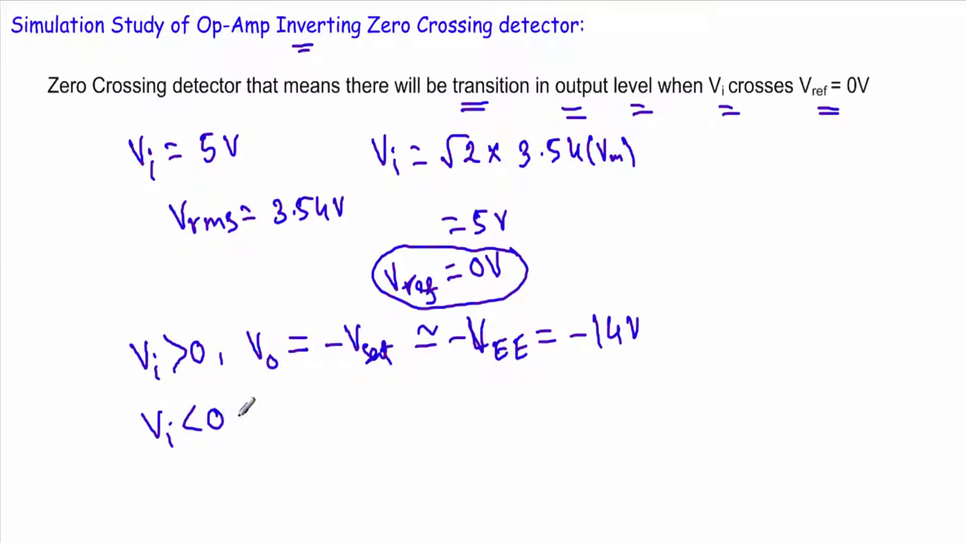
mouse_move(238, 418)
left_mouse_down()
mouse_move(236, 434)
mouse_move(281, 433)
mouse_move(296, 412)
mouse_move(295, 433)
left_mouse_up()
left_click_drag(305, 423, 356, 420)
mouse_move(345, 410)
left_mouse_down()
mouse_move(382, 399)
mouse_move(400, 428)
mouse_move(417, 405)
mouse_move(422, 418)
mouse_move(451, 426)
mouse_move(465, 416)
mouse_move(454, 400)
mouse_move(487, 419)
left_mouse_up()
mouse_move(479, 410)
left_mouse_down()
mouse_move(508, 418)
mouse_move(511, 402)
mouse_move(515, 415)
mouse_move(537, 417)
mouse_move(566, 396)
left_mouse_up()
left_click_drag(542, 410, 566, 408)
left_click_drag(571, 408, 592, 404)
mouse_move(583, 393)
left_mouse_down()
mouse_move(581, 414)
mouse_move(616, 405)
left_mouse_up()
mouse_move(611, 396)
left_mouse_down()
mouse_move(610, 413)
mouse_move(632, 389)
left_mouse_up()
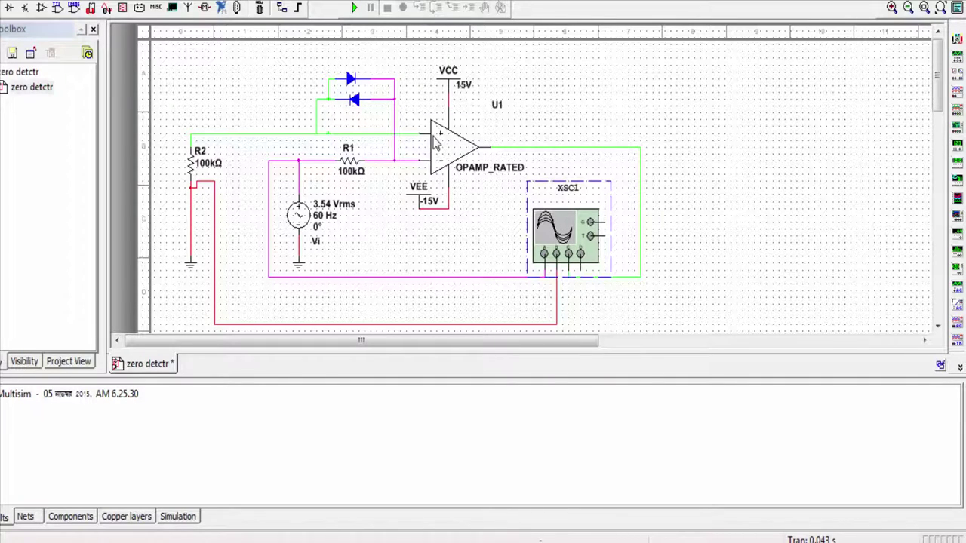
left_click(480, 209)
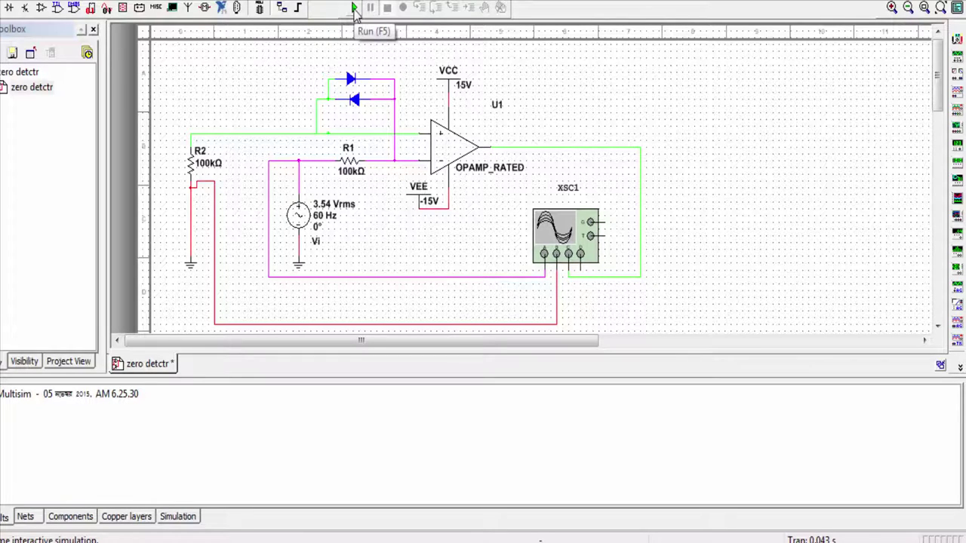
- Run the simulation, view the XSC1 oscilloscope display, then stop it
left_click(354, 8)
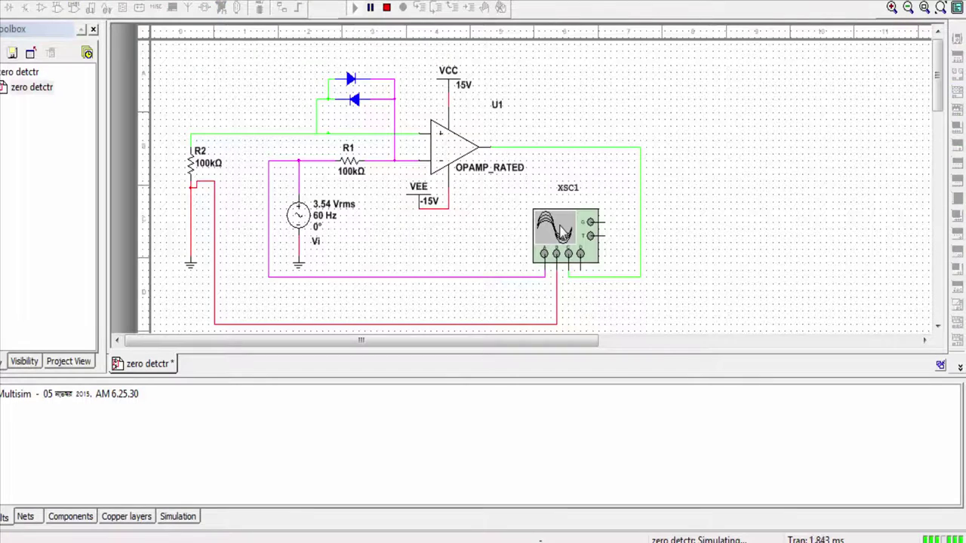
double_click(560, 230)
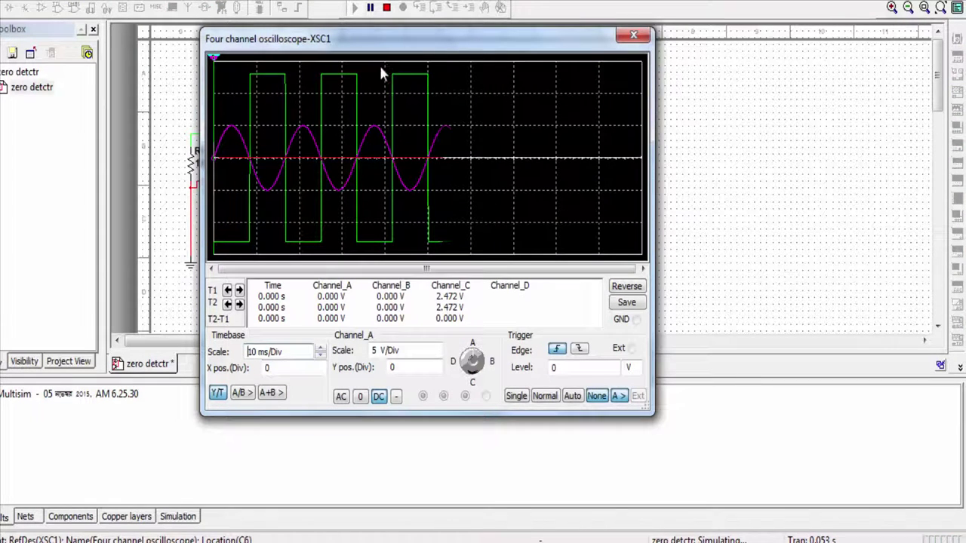
left_click(387, 8)
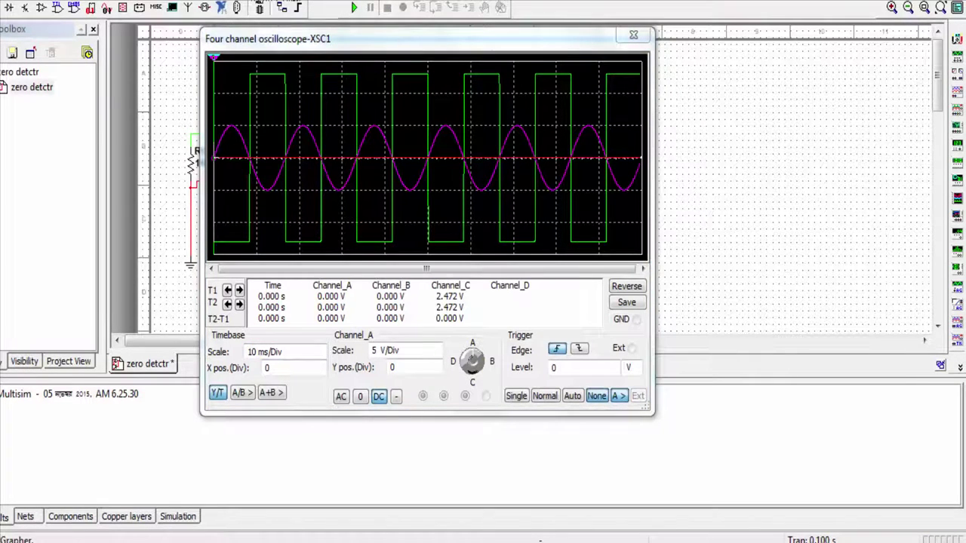
- Copy the captured waveform plot from the Grapher via Edit > Copy graph
left_click(178, 5)
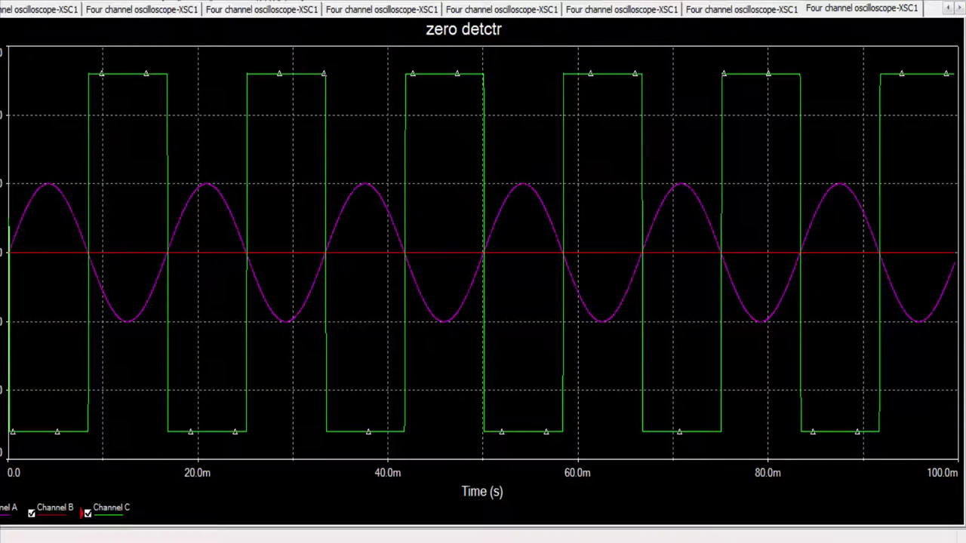
left_click(22, 2)
left_click(27, 29)
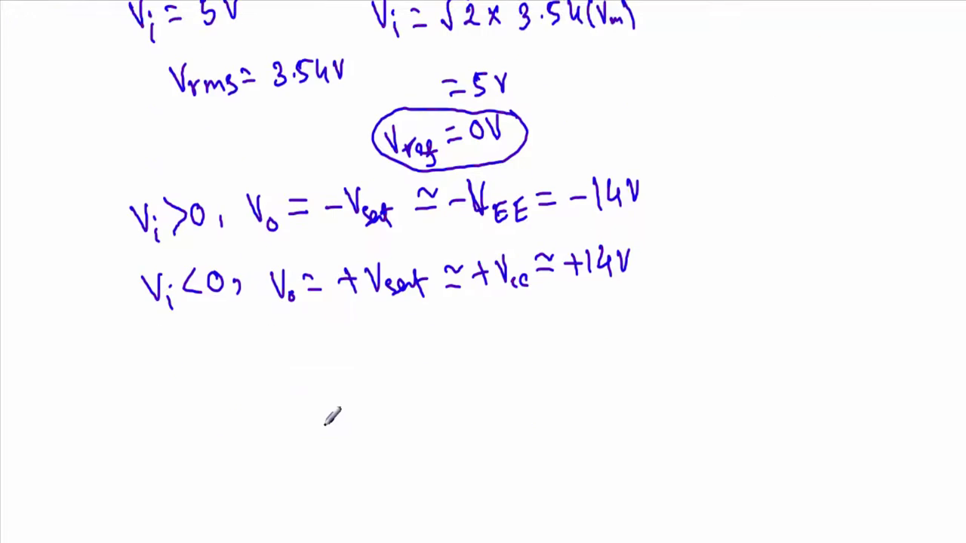
scroll(328, 416, "down", 5)
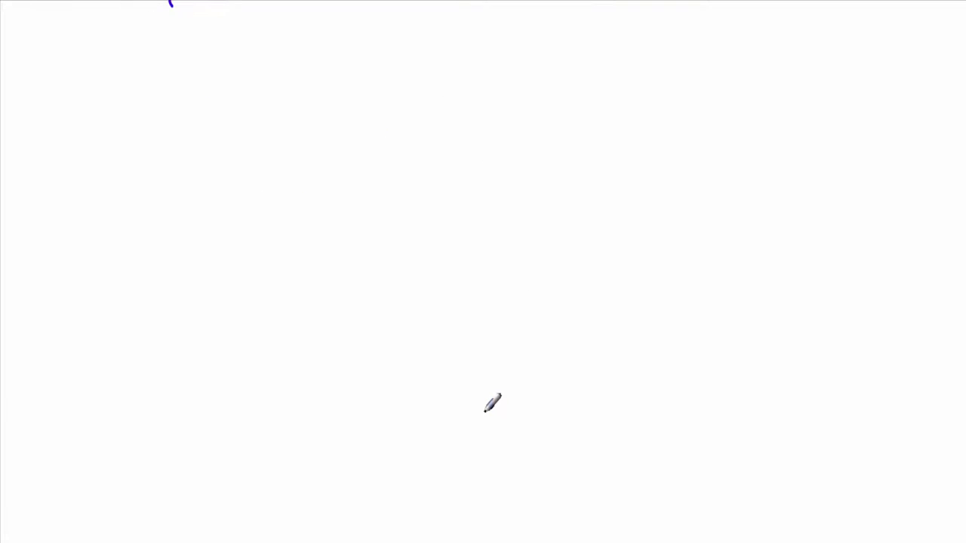
- Paste the simulation plot onto the page and label the first sine peak Vi
key("ctrl+v")
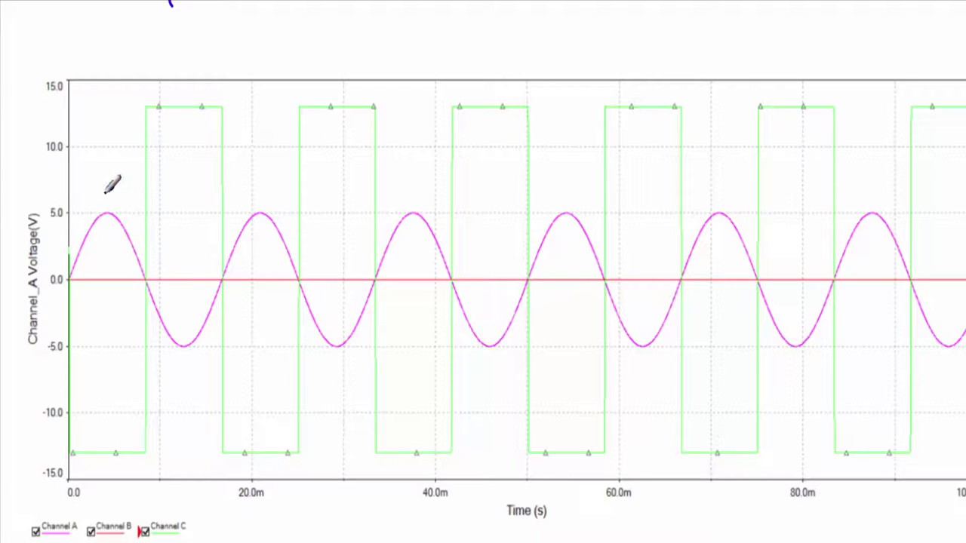
mouse_move(104, 163)
left_mouse_down()
mouse_move(121, 160)
mouse_move(127, 190)
left_mouse_up()
left_click(122, 168)
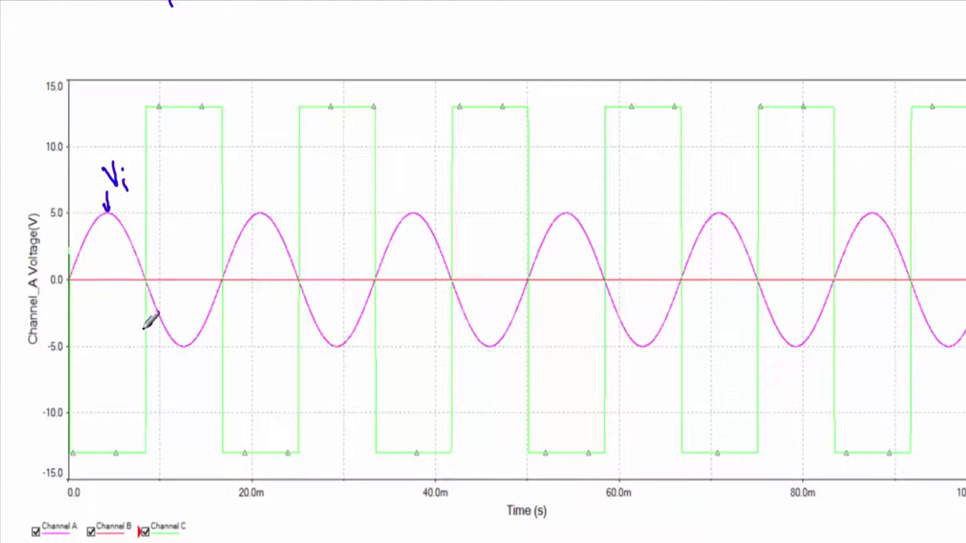
- Label the zero line 'Vref = 0' and the square wave 'Vo', and write 'Vi' above the plot
left_click(104, 299)
mouse_move(94, 295)
left_mouse_down()
mouse_move(105, 291)
mouse_move(103, 326)
mouse_move(117, 334)
mouse_move(139, 313)
mouse_move(137, 298)
left_mouse_up()
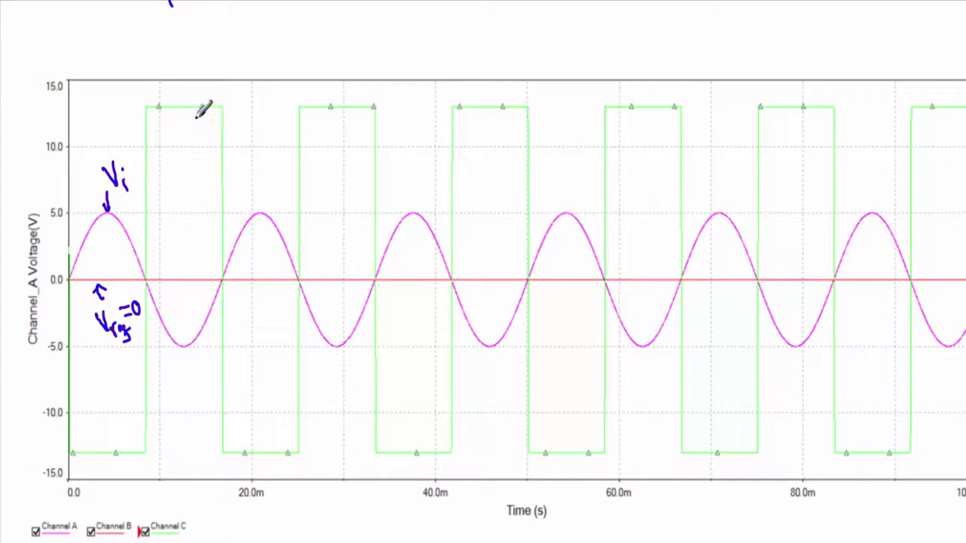
mouse_move(242, 100)
left_mouse_down()
mouse_move(234, 120)
mouse_move(242, 130)
left_mouse_up()
left_click_drag(241, 71, 262, 79)
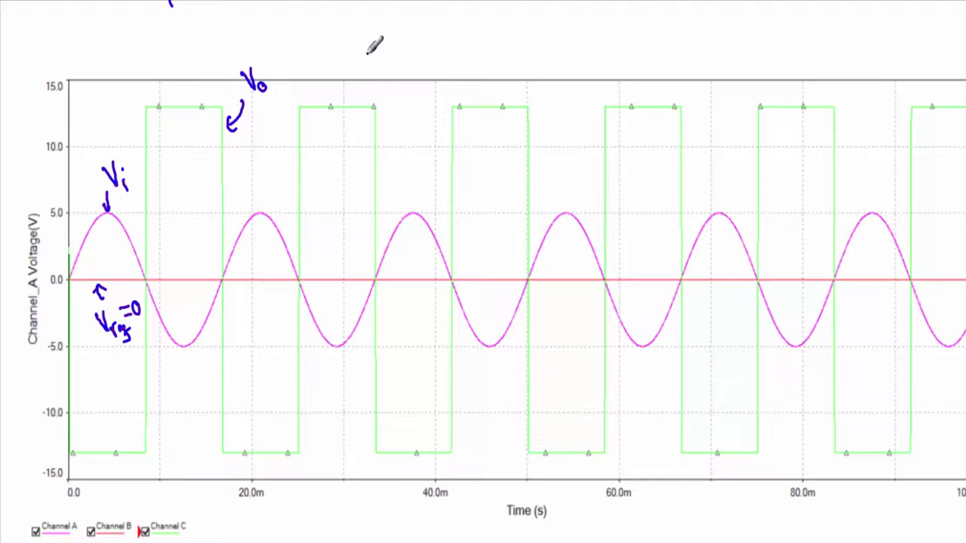
mouse_move(278, 15)
left_mouse_down()
mouse_move(292, 33)
mouse_move(303, 15)
mouse_move(336, 13)
left_mouse_up()
left_click(296, 28)
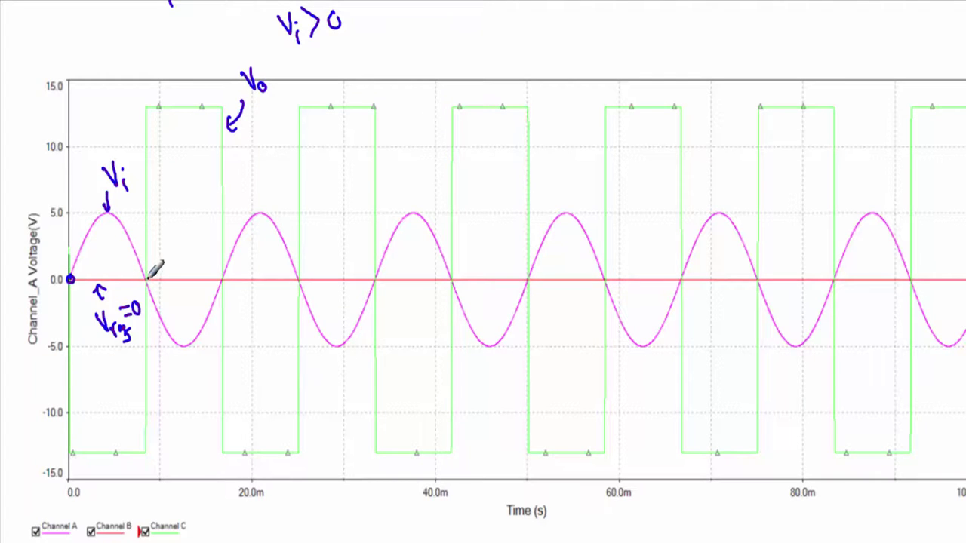
- Circle the 8 ms zero crossing, write ', Vo ≃ -Vsat ≃ -14V' after Vi>0, and mark the negative level
left_click_drag(144, 276, 144, 278)
mouse_move(358, 22)
left_mouse_down()
mouse_move(360, 35)
mouse_move(385, 34)
mouse_move(391, 17)
left_mouse_up()
mouse_move(397, 33)
left_mouse_down()
mouse_move(426, 23)
mouse_move(426, 13)
mouse_move(470, 10)
mouse_move(474, 33)
mouse_move(540, 22)
mouse_move(547, 31)
mouse_move(586, 9)
left_mouse_up()
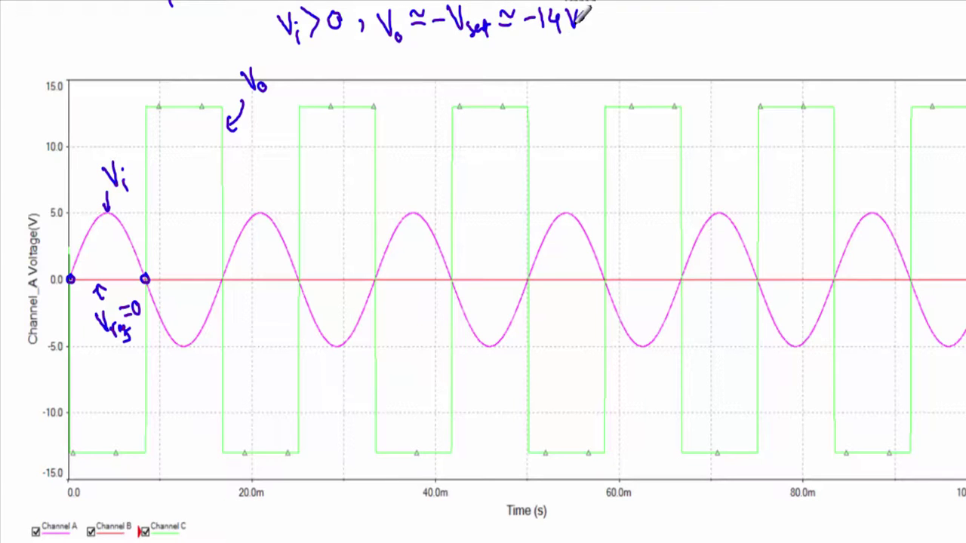
mouse_move(155, 446)
left_mouse_down()
mouse_move(60, 447)
mouse_move(136, 459)
mouse_move(154, 448)
left_mouse_up()
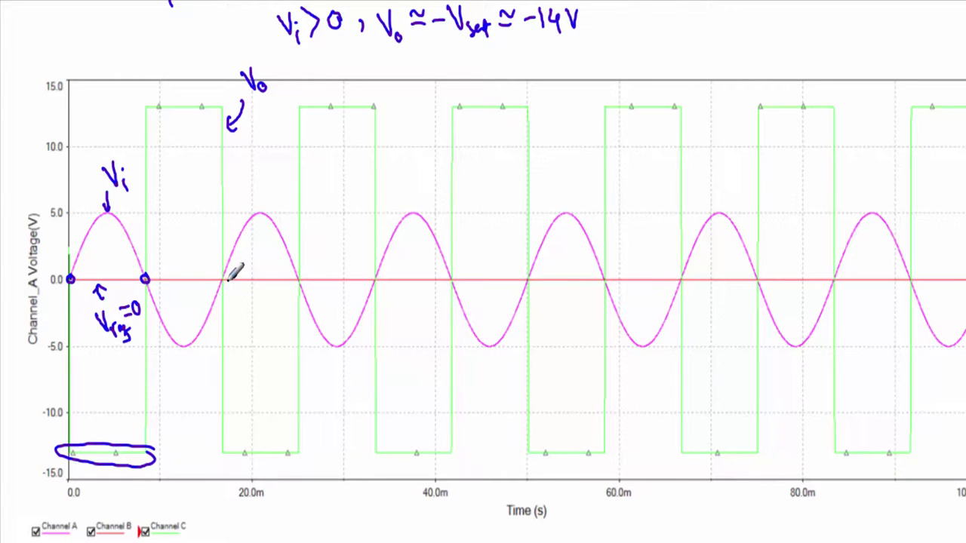
- Circle the 17 ms crossing and write 'Vi<0, Vo = +Vsat = +14V', circling the top output level
left_click_drag(224, 276, 226, 275)
mouse_move(32, 26)
left_mouse_down()
mouse_move(46, 24)
mouse_move(51, 43)
mouse_move(73, 44)
mouse_move(82, 30)
left_mouse_up()
left_click_drag(97, 36, 94, 44)
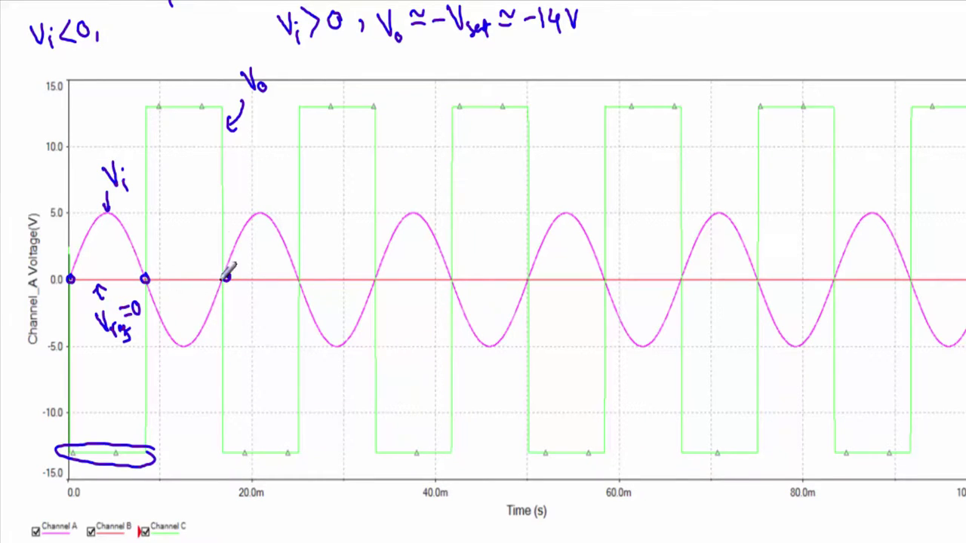
left_click_drag(115, 25, 156, 28)
left_click_drag(142, 36, 170, 29)
mouse_move(165, 22)
left_mouse_down()
mouse_move(165, 36)
mouse_move(189, 22)
mouse_move(186, 43)
left_mouse_up()
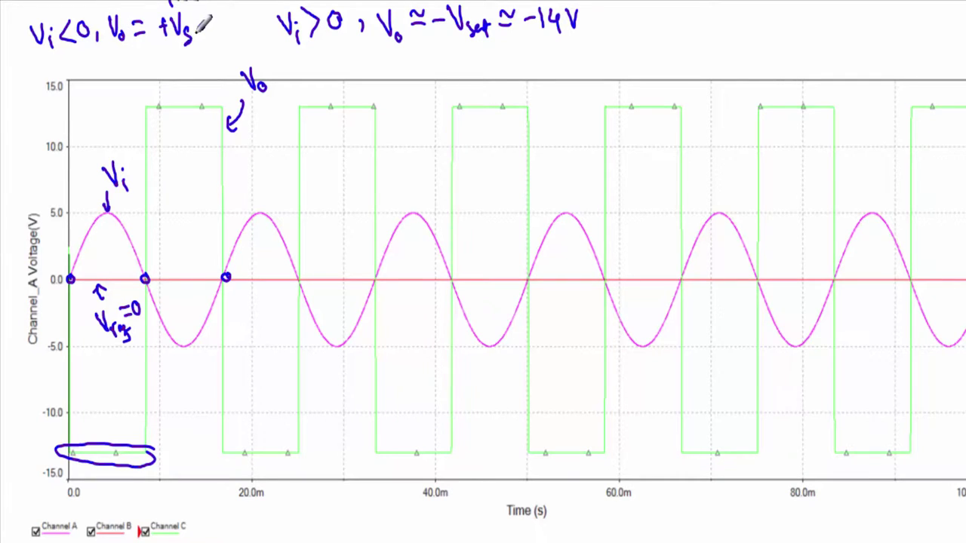
mouse_move(238, 97)
left_mouse_down()
mouse_move(181, 85)
mouse_move(223, 112)
mouse_move(235, 89)
left_mouse_up()
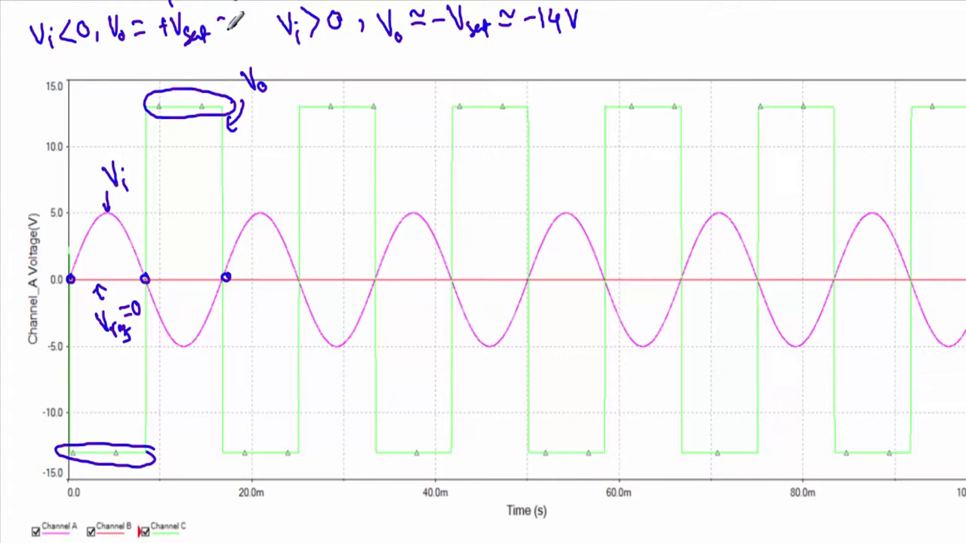
left_click_drag(239, 15, 239, 27)
left_click_drag(248, 15, 251, 28)
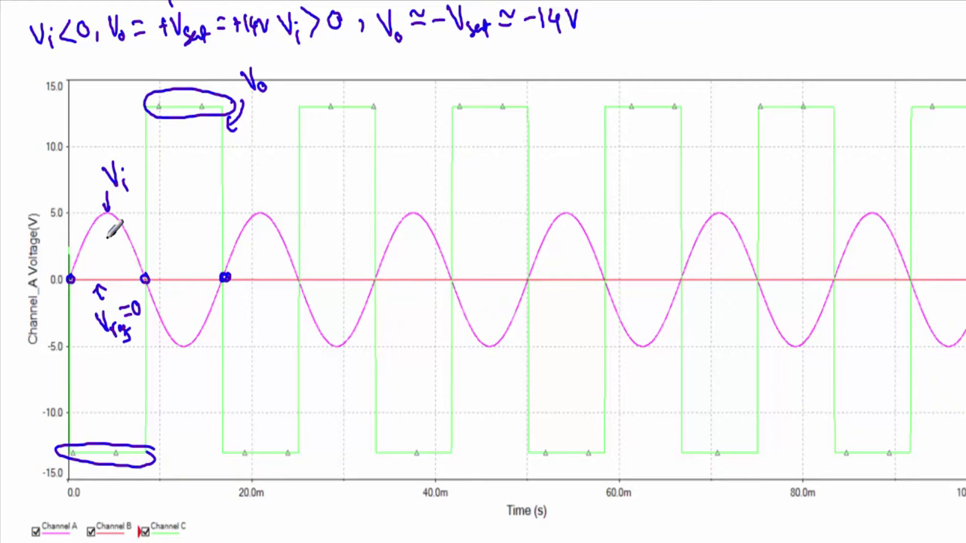
- Circle the zero crossings at 17, 25 and 33 ms and the matching square-wave corners
left_click_drag(228, 276, 225, 279)
left_click_drag(220, 103, 219, 105)
left_click_drag(226, 447, 224, 449)
left_click_drag(300, 448, 297, 451)
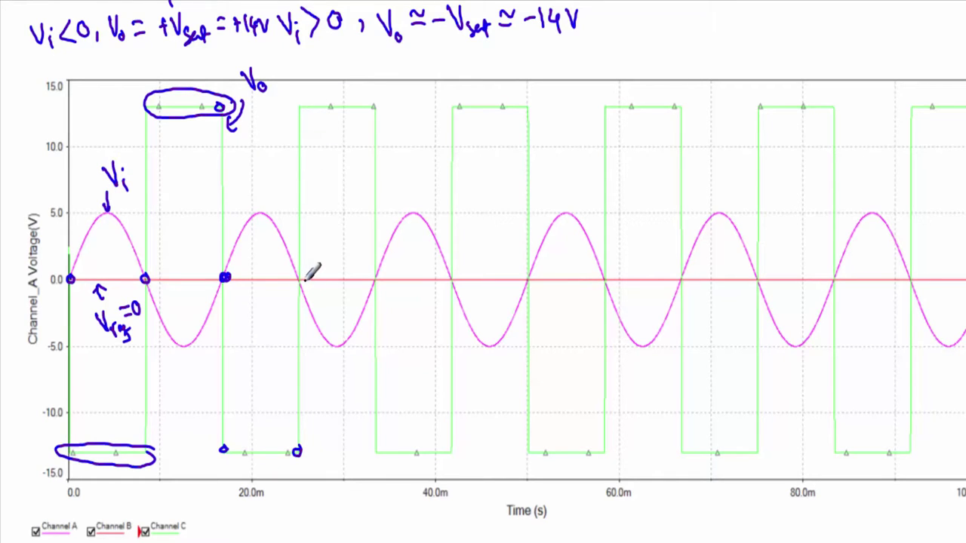
left_click_drag(304, 274, 299, 278)
left_click_drag(373, 276, 375, 275)
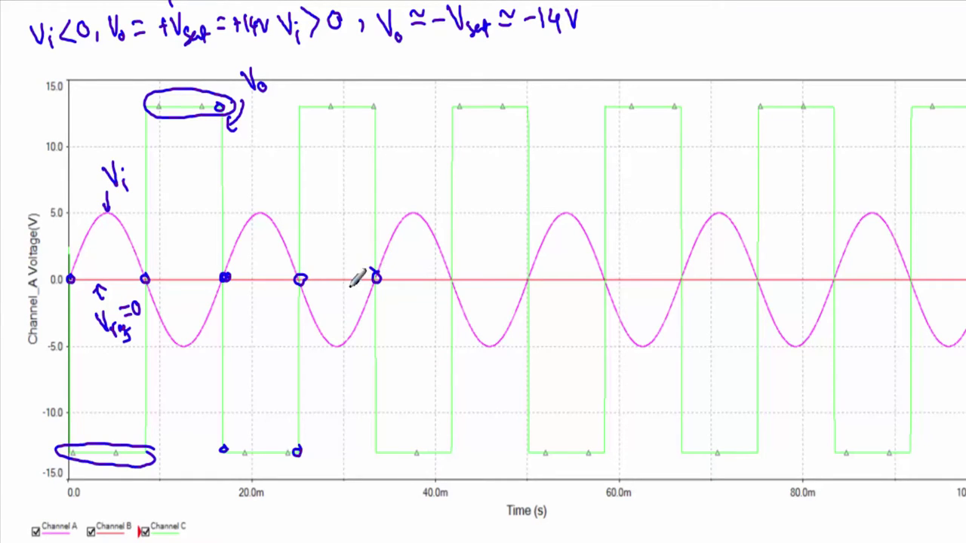
- Label the third sine peak Vi, mark the zero crossing with '0', and circle the 33 ms edge corners
left_click_drag(427, 200, 427, 221)
left_click_drag(421, 178, 440, 195)
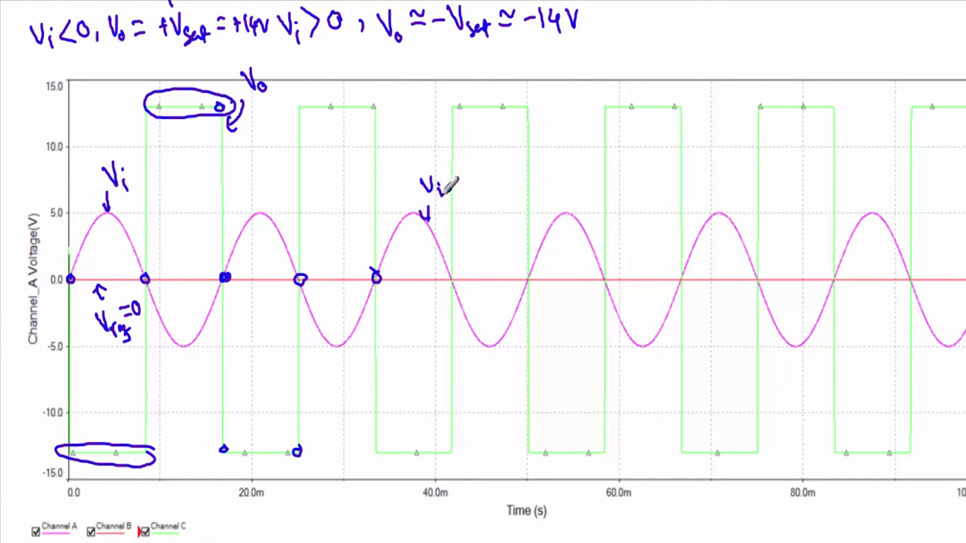
mouse_move(407, 296)
left_mouse_down()
mouse_move(397, 287)
mouse_move(419, 293)
left_mouse_up()
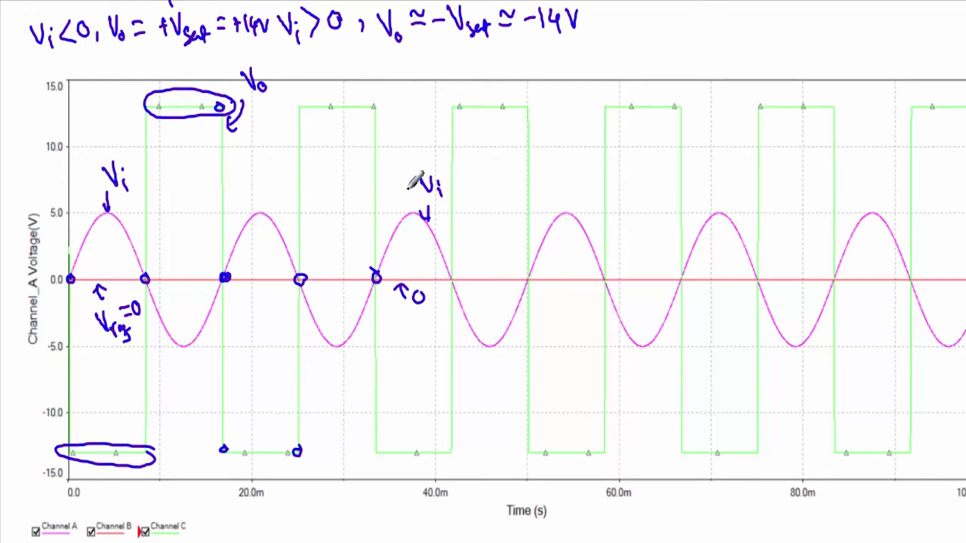
left_click_drag(368, 107, 371, 101)
left_click_drag(377, 444, 376, 447)
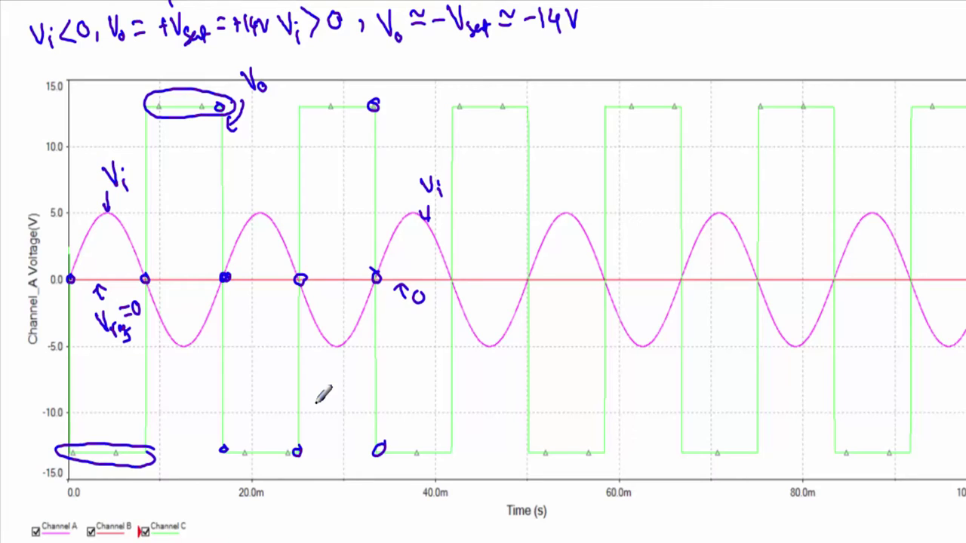